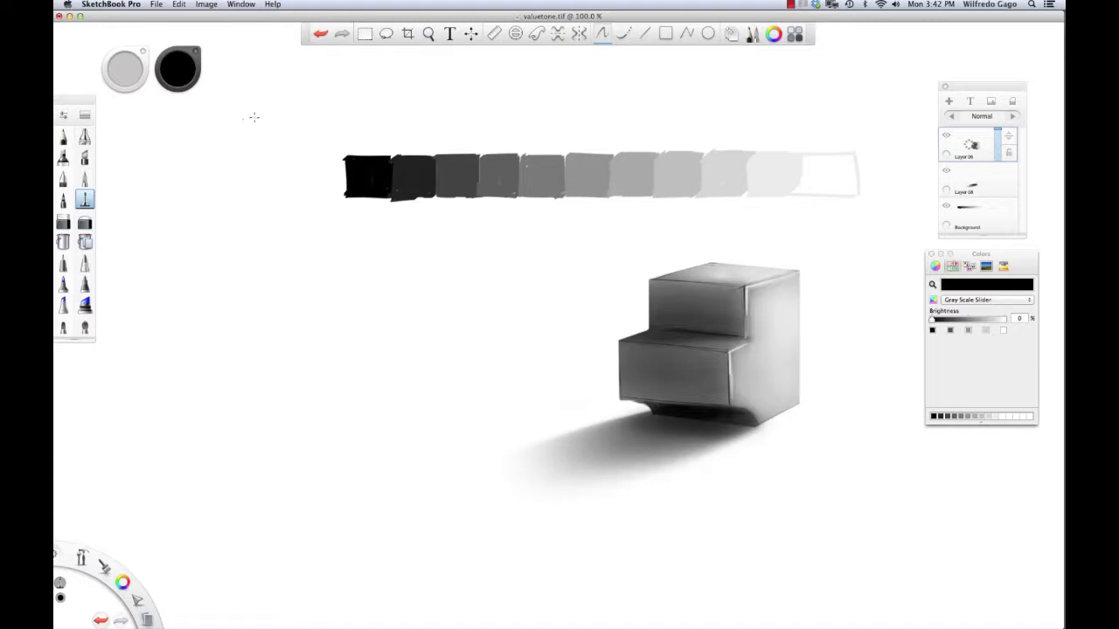
Step: Open the File menu while the valuetone.tif study is still open
click(158, 5)
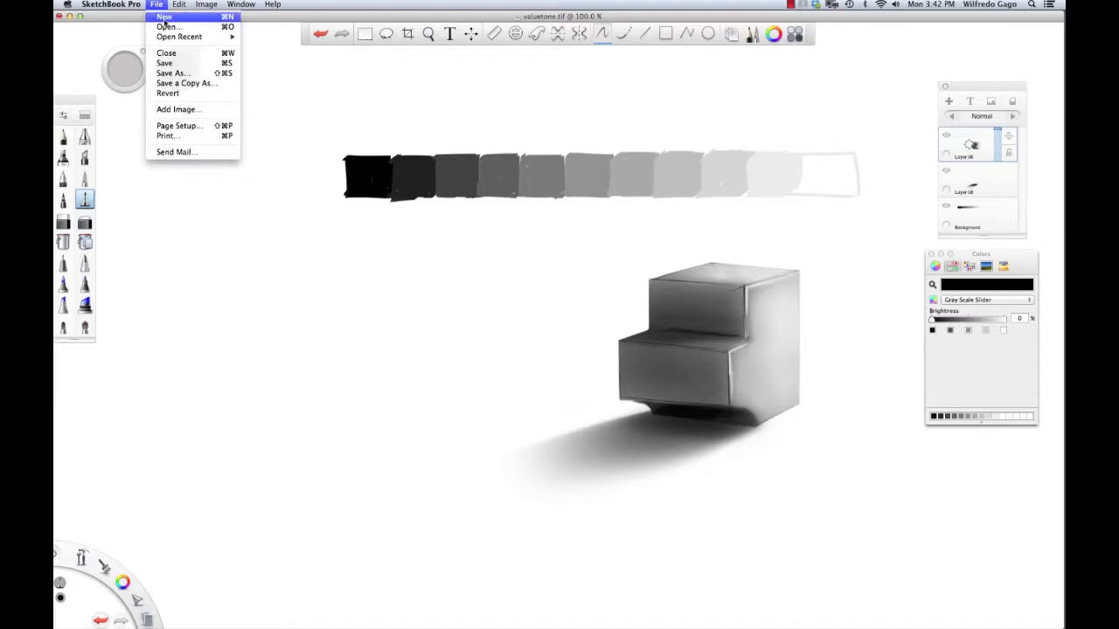
Step: Save valuetone.tif, start a blank Untitled canvas, and bring up the Felt Pen brush properties
click(163, 19)
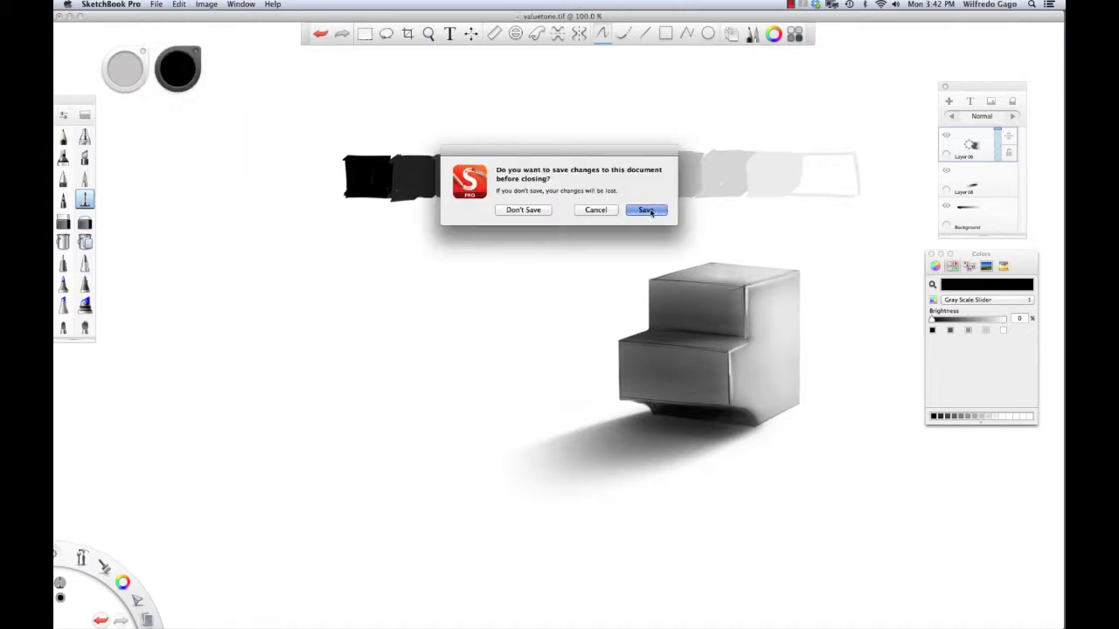
click(647, 212)
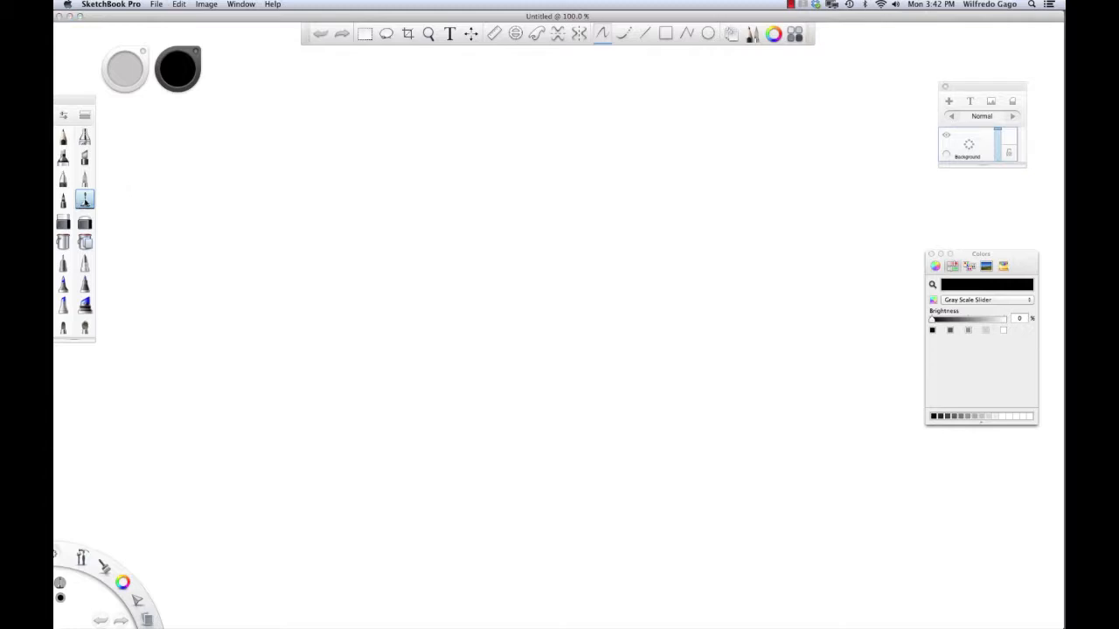
double_click(85, 201)
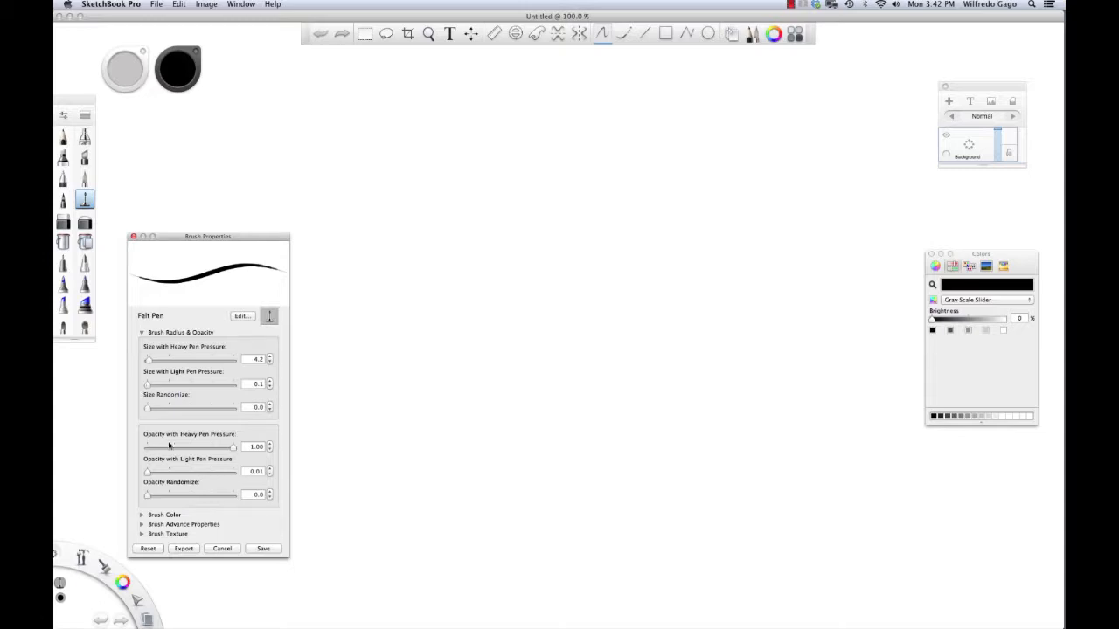
Step: Set the Felt Pen's heavy-pressure opacity to 0.29 and size to 6.8, undoing the test stroke
mouse_move(232, 448)
mouse_down()
mouse_move(158, 453)
mouse_move(183, 451)
mouse_move(171, 451)
mouse_up()
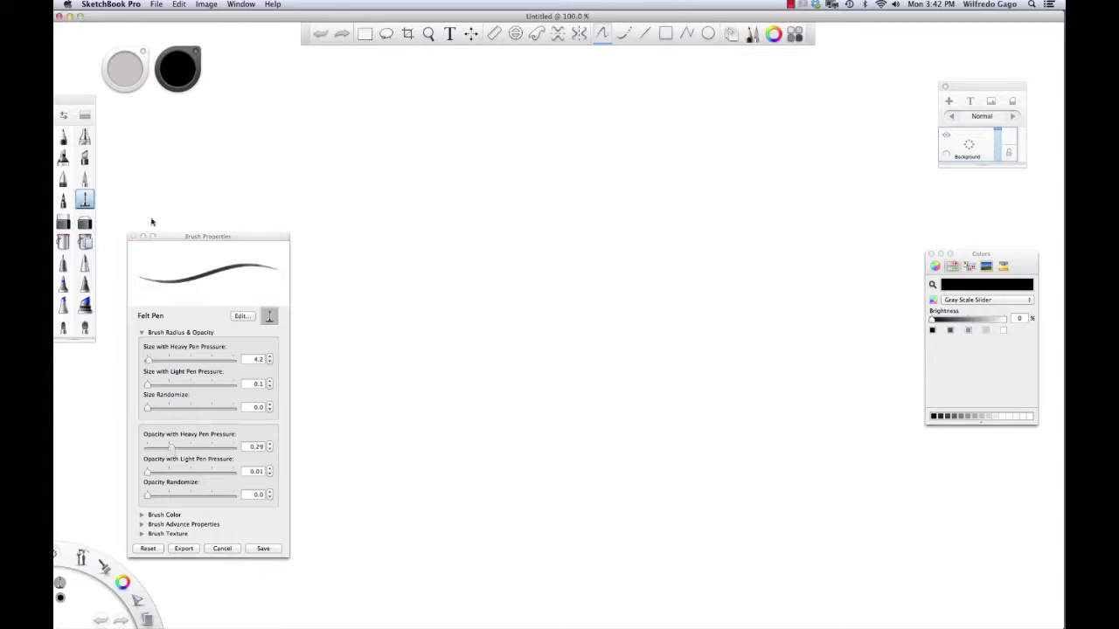
drag(149, 360, 148, 367)
drag(522, 243, 769, 180)
key(super+z)
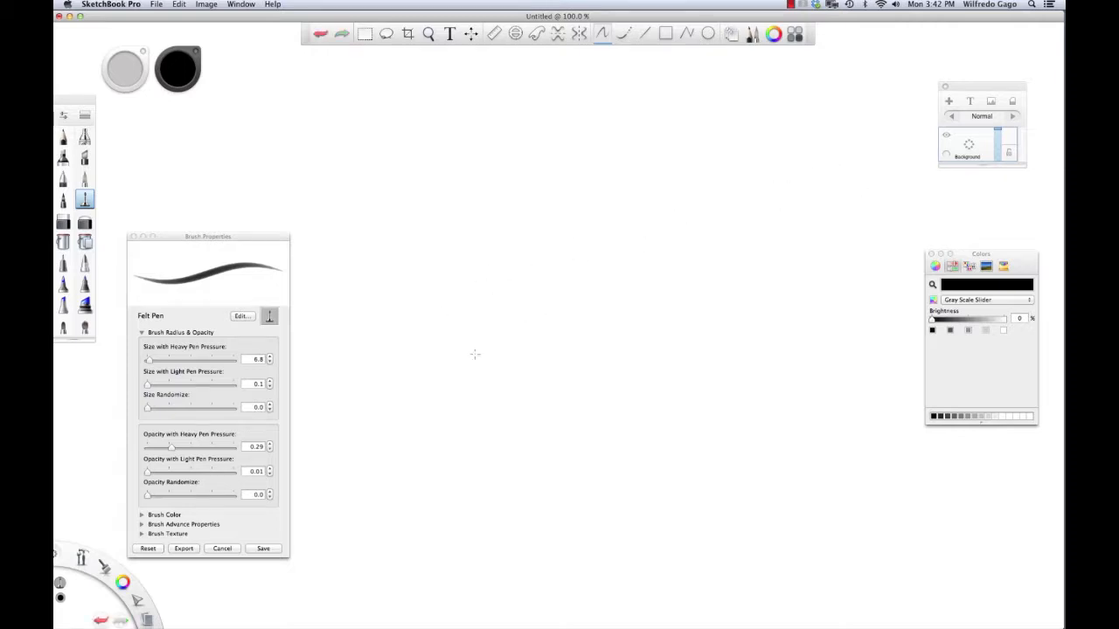
key(super+z)
Step: Sketch faint construction lines plus the box's horizontal, vertical and right edges
drag(509, 255, 670, 193)
drag(559, 284, 701, 303)
drag(671, 226, 715, 229)
drag(681, 343, 681, 388)
drag(825, 339, 831, 335)
drag(779, 254, 769, 371)
key(super+z)
drag(782, 248, 771, 391)
key(super+z)
Step: Add an inner vertical and top diagonal edge, then settle the box's curved left edge
drag(613, 247, 614, 290)
drag(633, 204, 697, 185)
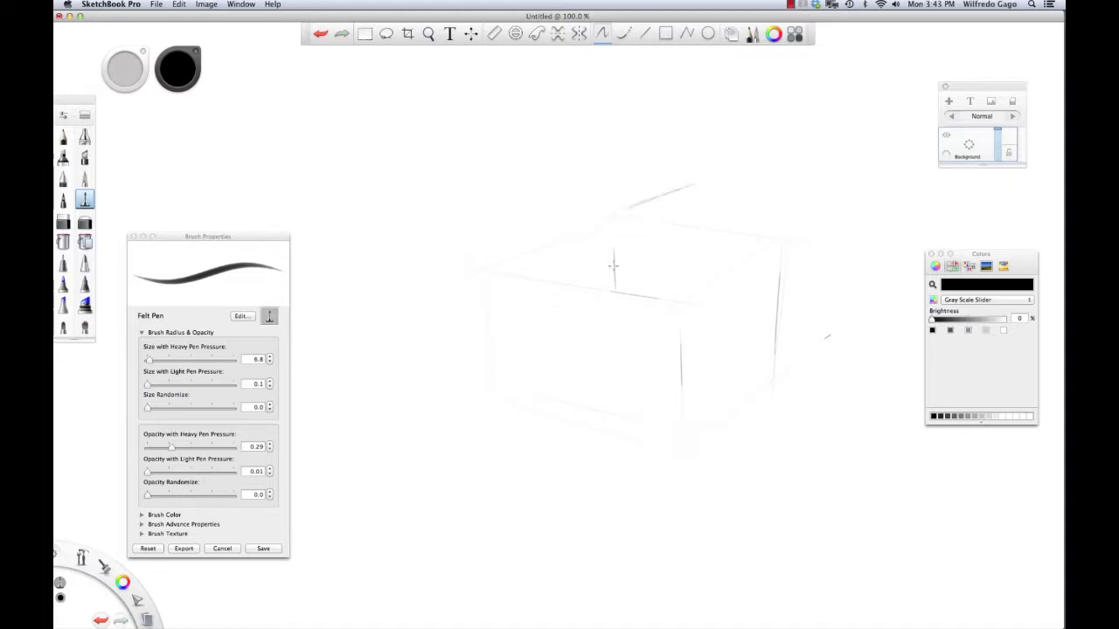
drag(640, 271, 701, 243)
key(super+z)
drag(482, 269, 484, 298)
drag(472, 223, 498, 389)
drag(472, 222, 505, 377)
key(super+z)
drag(470, 215, 495, 320)
Step: Darken the box's top-left, front top and bottom front edges, adding diagonal and back-corner lines
drag(482, 197, 587, 160)
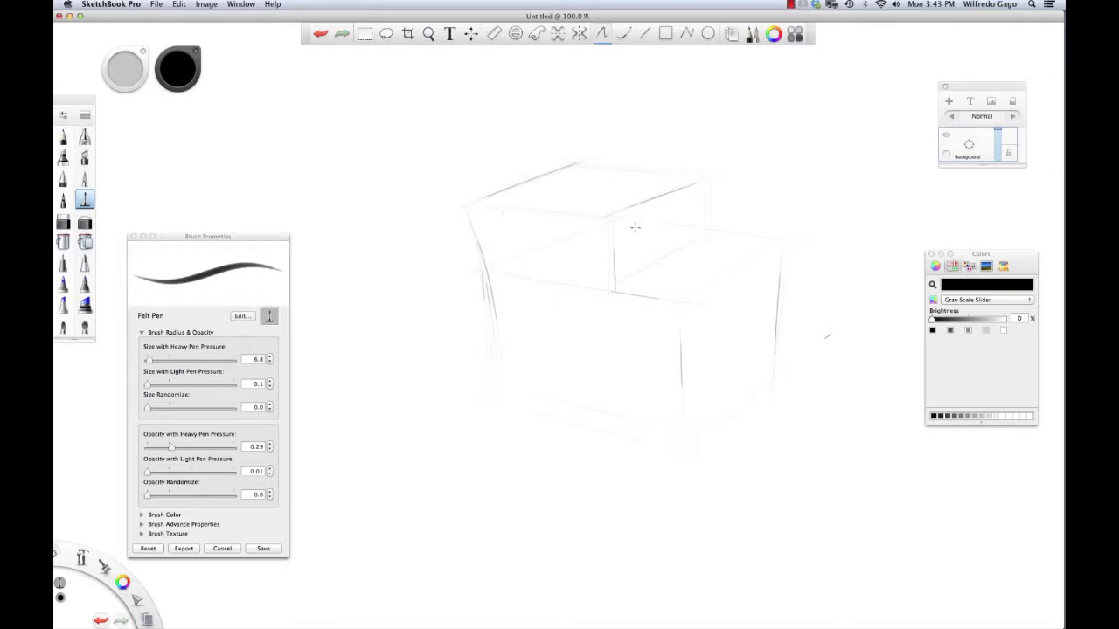
drag(482, 206, 601, 217)
drag(540, 402, 678, 435)
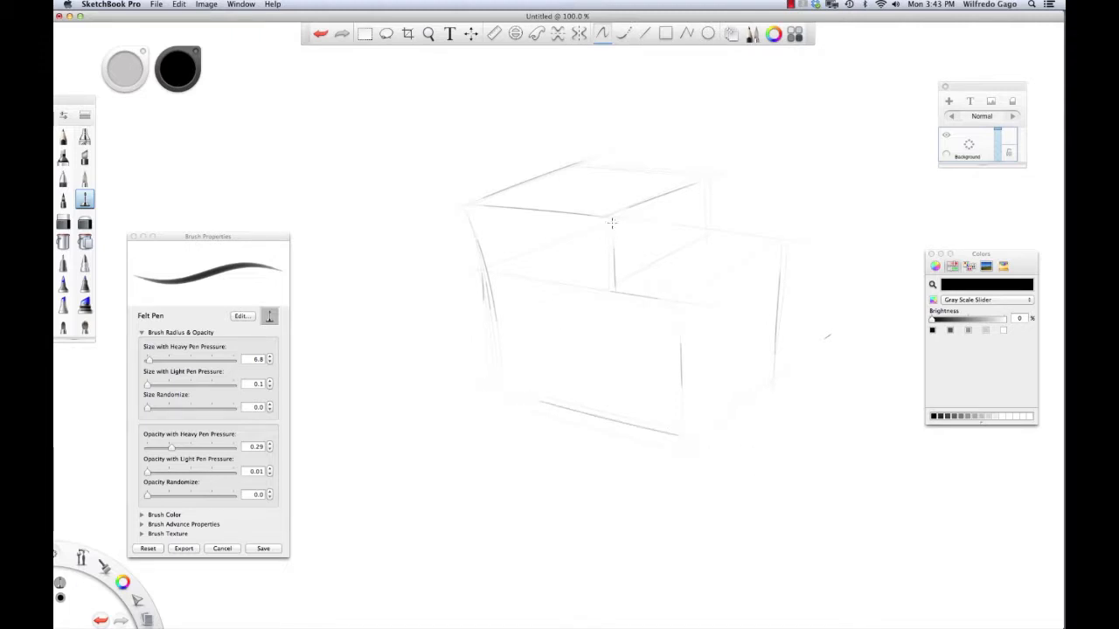
drag(638, 268, 680, 306)
drag(706, 184, 787, 237)
drag(745, 279, 758, 273)
Step: Firm up the upper box's top edges and draw the diagonal pitched-roof lines above it
drag(615, 187, 691, 161)
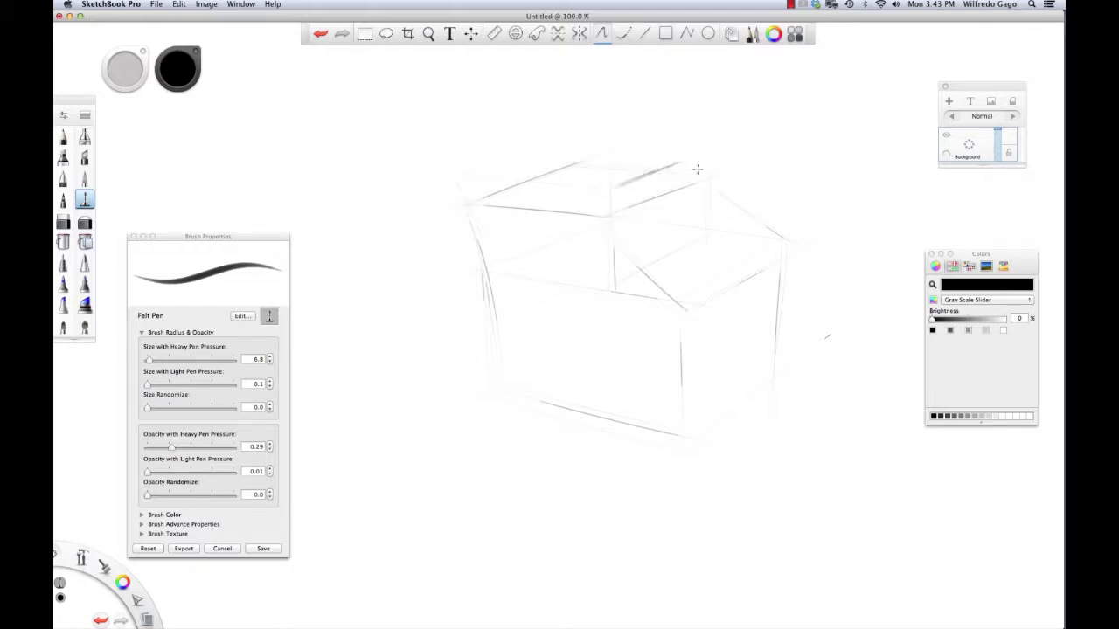
drag(547, 150, 510, 161)
drag(576, 164, 603, 184)
key(super+z)
drag(543, 140, 609, 193)
mouse_move(443, 189)
mouse_down()
mouse_move(510, 141)
mouse_move(626, 99)
mouse_move(725, 142)
mouse_up()
Step: Draw the roof's front edge and the house's left wall edge
drag(626, 193, 735, 147)
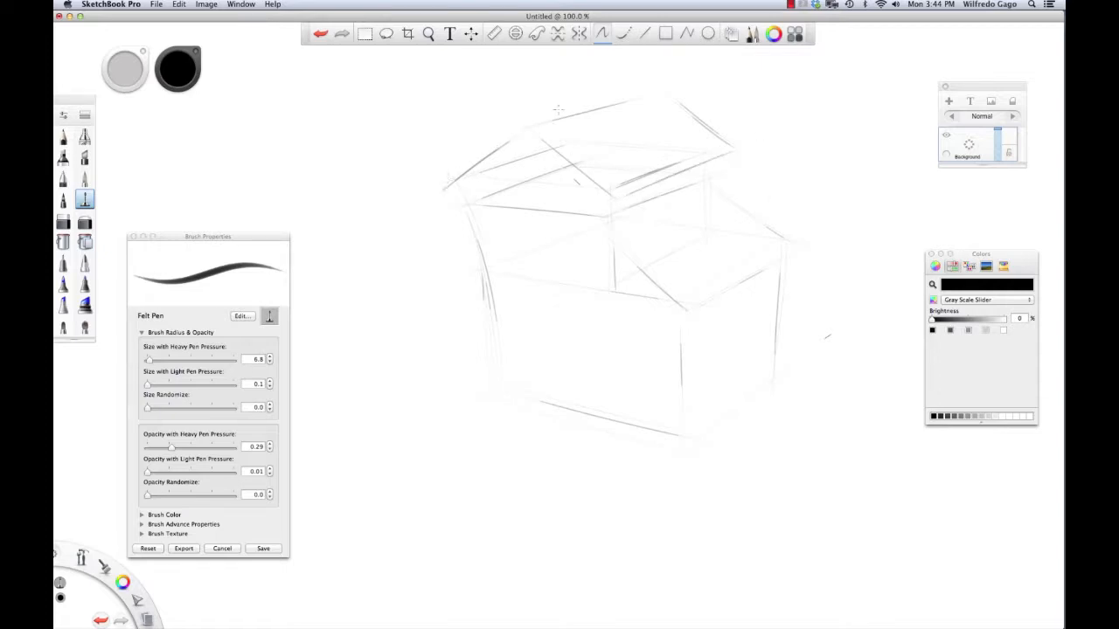
drag(474, 212, 502, 384)
key(super+z)
drag(472, 215, 512, 373)
key(super+z)
drag(472, 211, 504, 406)
Step: Outline a rectangular window on the lower front wall with vertical and slanted edges
mouse_move(617, 322)
mouse_down()
mouse_move(618, 404)
mouse_move(637, 393)
mouse_up()
drag(598, 336, 599, 386)
key(super+z)
drag(522, 312, 603, 333)
drag(529, 364, 610, 381)
drag(527, 367, 604, 386)
Step: Add two verticals on the right wall and redraw the front window's left and lower edges
drag(723, 331, 722, 367)
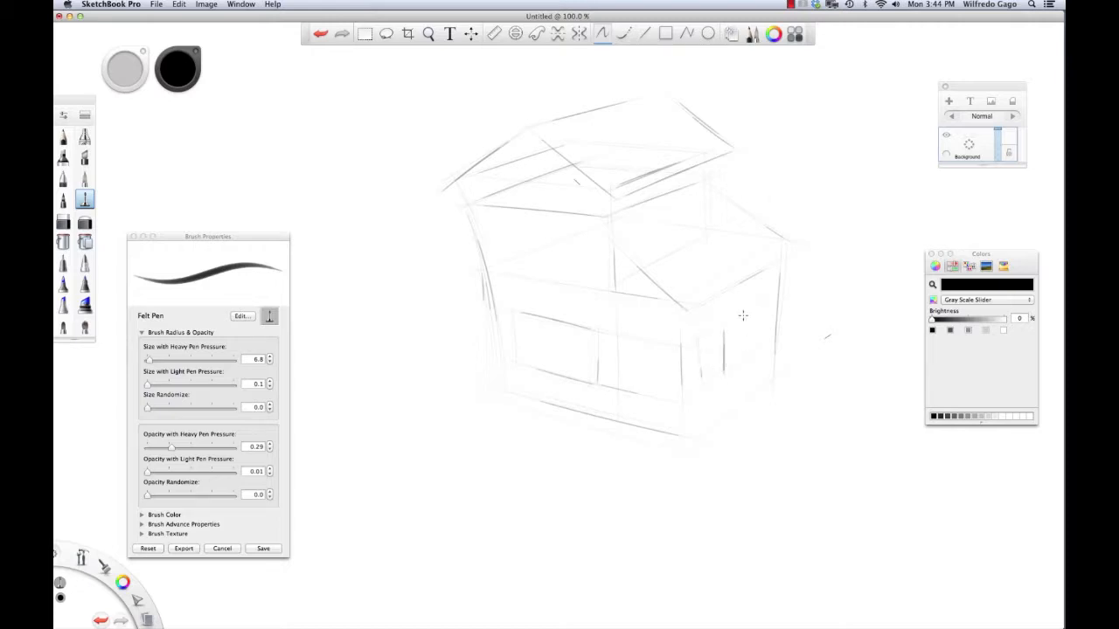
drag(766, 297, 766, 348)
drag(514, 314, 516, 361)
key(super+z)
drag(520, 360, 591, 382)
key(super+z)
drag(519, 360, 594, 380)
Step: Redraw the house's front corner line and undo the trial door verticals on the front wall
drag(674, 353, 673, 434)
key(super+z)
drag(671, 347, 671, 432)
mouse_move(619, 337)
mouse_down()
mouse_move(659, 353)
mouse_move(617, 341)
mouse_move(626, 423)
mouse_up()
key(super+z)
drag(617, 352, 614, 426)
key(super+z)
drag(615, 341, 614, 428)
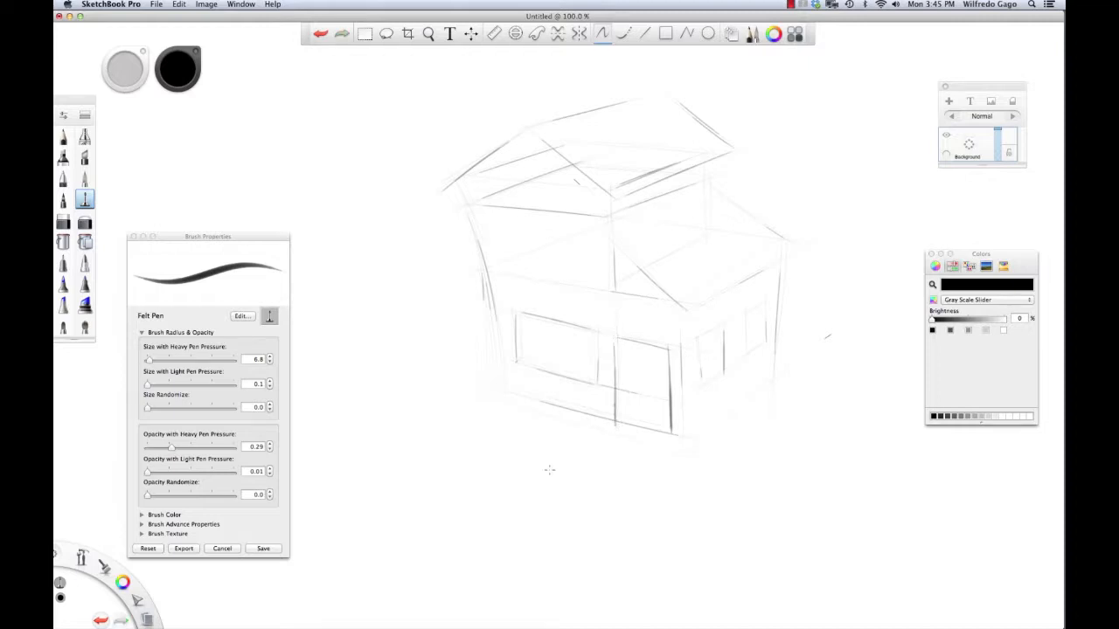
key(super+z)
key(super+z)
key(super+z)
Step: Switch the pen back to black and draw the door's side and top edges
alt+click(620, 332)
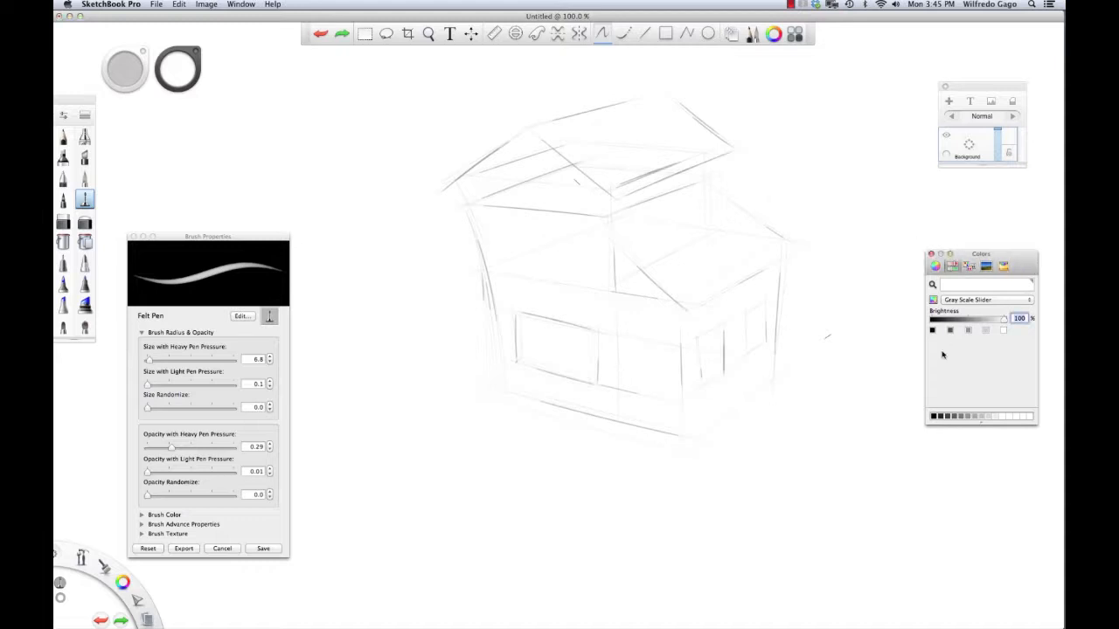
click(931, 417)
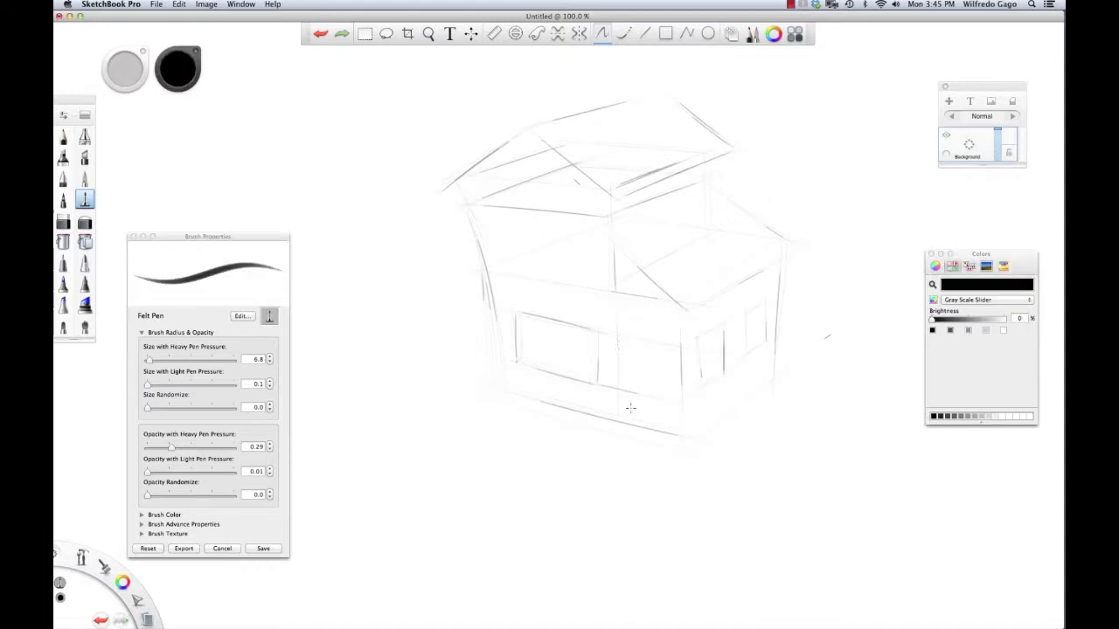
drag(619, 329, 620, 423)
drag(620, 332, 652, 326)
Step: Darken the house's corner, lower door edge and left wall lines in black
drag(671, 323, 667, 434)
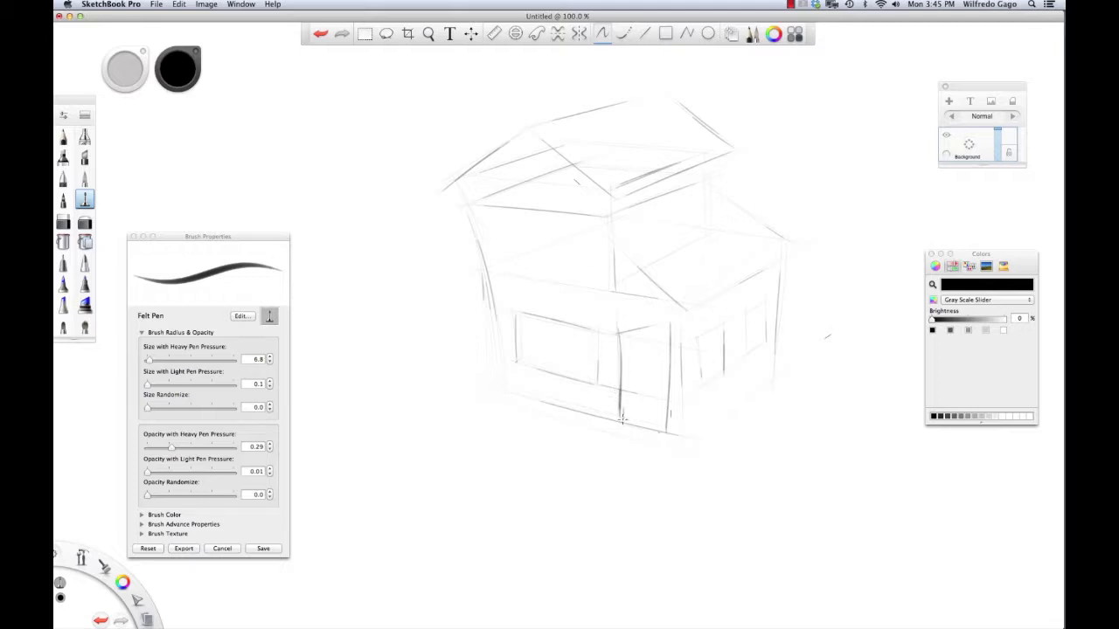
drag(619, 379, 623, 419)
click(122, 585)
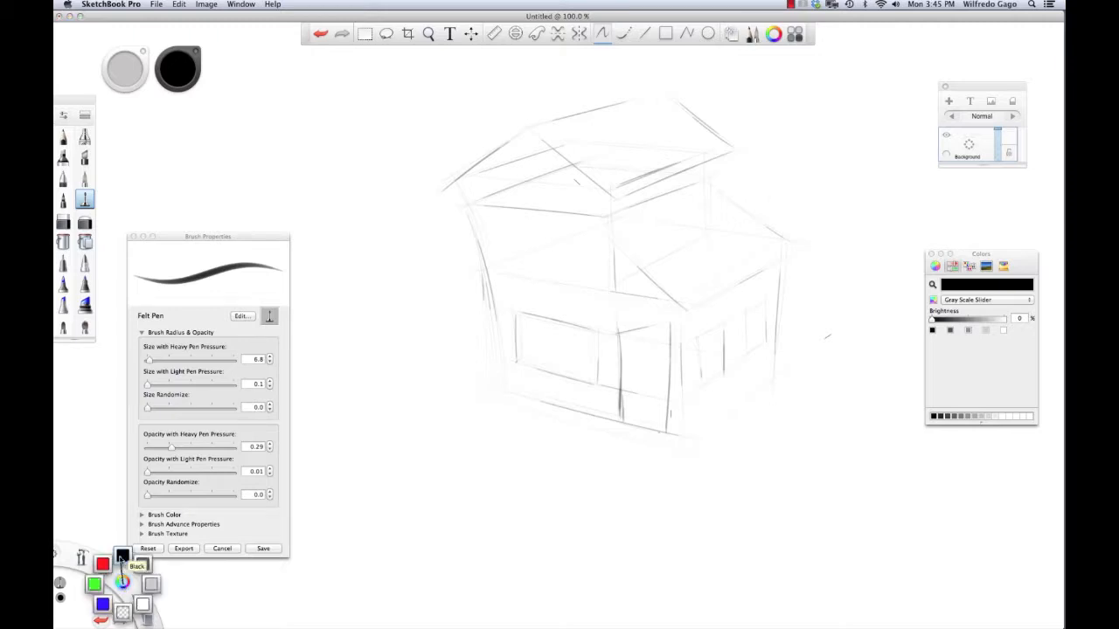
click(121, 557)
drag(495, 323, 507, 389)
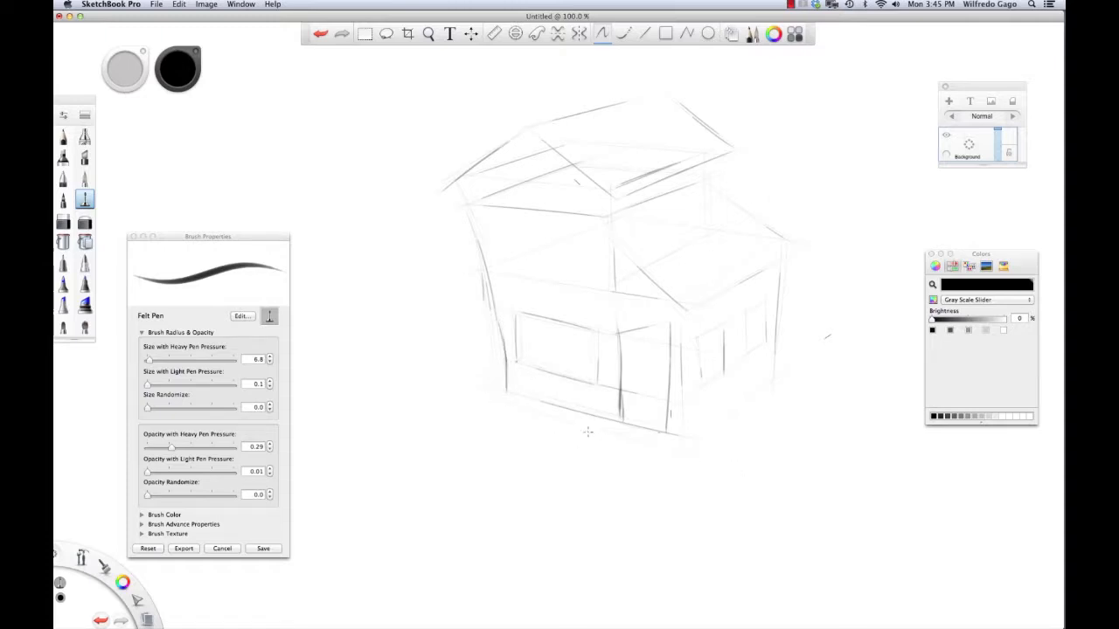
mouse_move(666, 425)
mouse_down()
mouse_move(660, 449)
mouse_move(635, 465)
mouse_up()
Step: Sketch the small front step at the foot of the front wall
mouse_move(636, 445)
mouse_down()
mouse_move(604, 464)
mouse_move(595, 450)
mouse_move(626, 461)
mouse_move(591, 435)
mouse_move(640, 449)
mouse_move(607, 453)
mouse_move(635, 453)
mouse_move(597, 423)
mouse_move(642, 450)
mouse_move(622, 423)
mouse_up()
mouse_move(637, 453)
mouse_down()
mouse_move(663, 435)
mouse_move(648, 443)
mouse_move(644, 430)
mouse_move(611, 426)
mouse_move(653, 441)
mouse_move(624, 430)
mouse_move(597, 440)
mouse_move(640, 449)
mouse_move(598, 442)
mouse_move(636, 451)
mouse_move(602, 442)
mouse_move(617, 426)
mouse_move(596, 442)
mouse_move(619, 429)
mouse_move(649, 444)
mouse_move(598, 452)
mouse_up()
key(super+z)
key(super+z)
key(super+z)
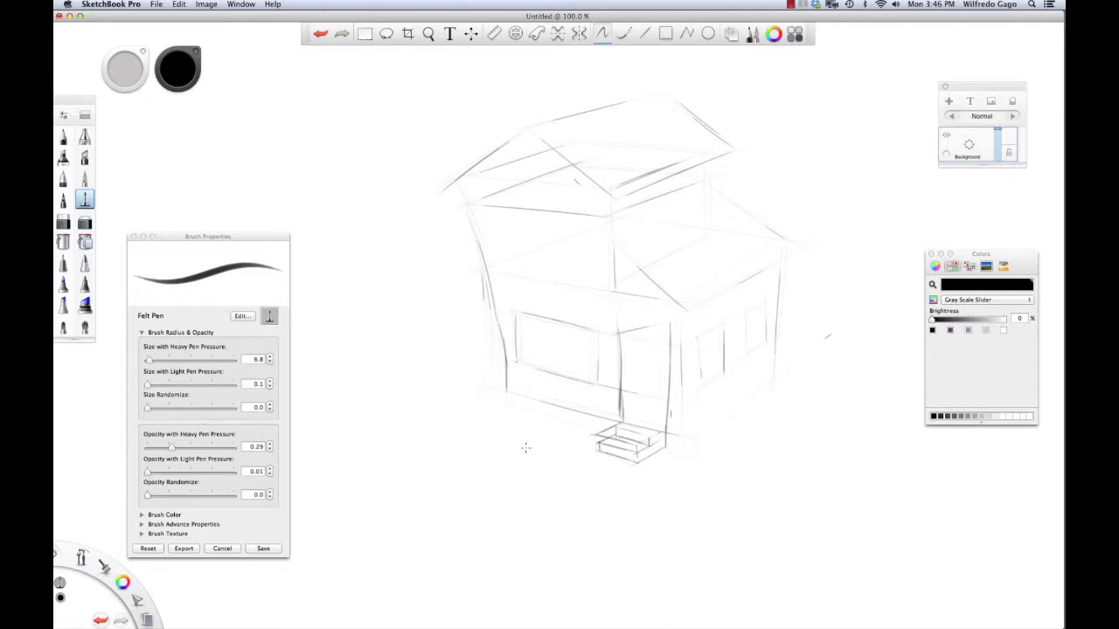
Step: Ink the house's bottom front and lower right base edges and its left wall
drag(505, 400, 612, 425)
drag(678, 433, 780, 372)
key(super+z)
drag(678, 437, 769, 372)
key(super+z)
drag(680, 450, 774, 376)
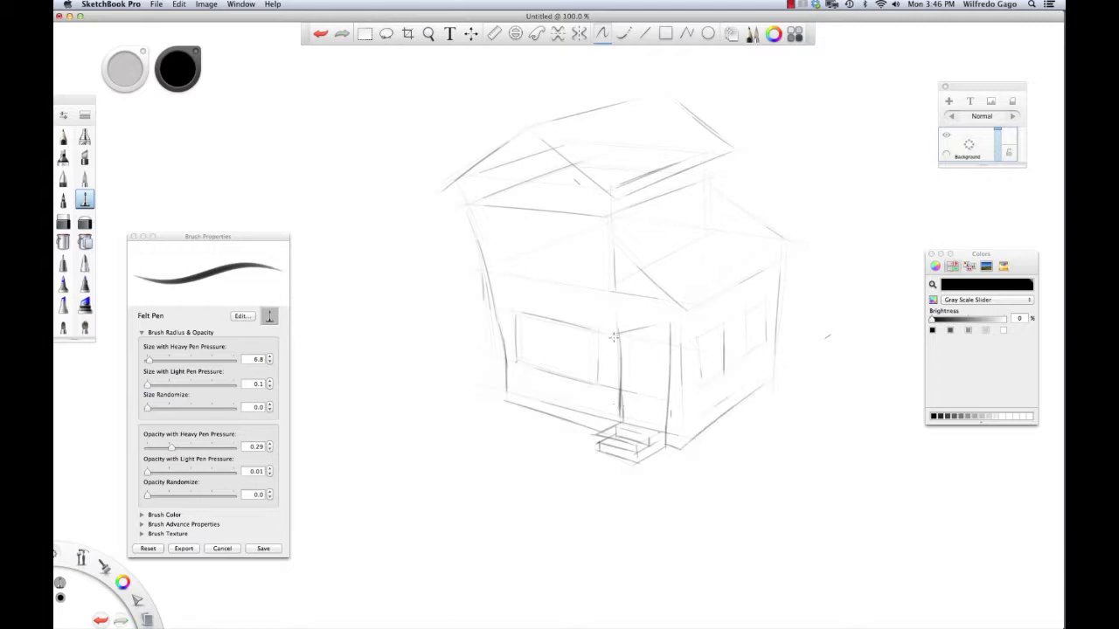
drag(463, 185, 499, 338)
key(super+z)
drag(469, 201, 489, 301)
Step: Ink the lower roof's diagonal edge, front eave and the eave under the upper roof
drag(622, 234, 698, 318)
key(super+z)
drag(618, 238, 677, 303)
key(super+z)
drag(615, 212, 689, 182)
key(super+z)
mouse_move(607, 221)
mouse_down()
mouse_move(684, 285)
mouse_move(605, 217)
mouse_move(695, 319)
mouse_move(718, 306)
mouse_move(701, 298)
mouse_move(691, 308)
mouse_move(799, 246)
mouse_up()
key(super+z)
drag(720, 192, 793, 248)
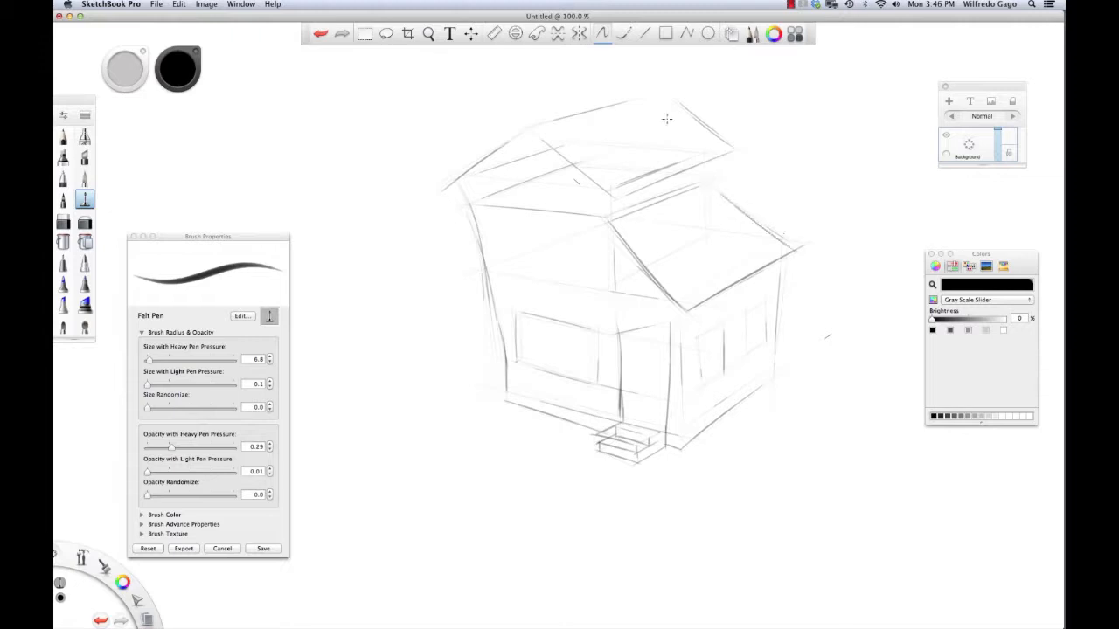
Step: Darken the upper roof ridge, the gable's left roof edge and a front gable wall line
drag(533, 129, 648, 98)
drag(537, 167, 539, 250)
drag(458, 190, 524, 138)
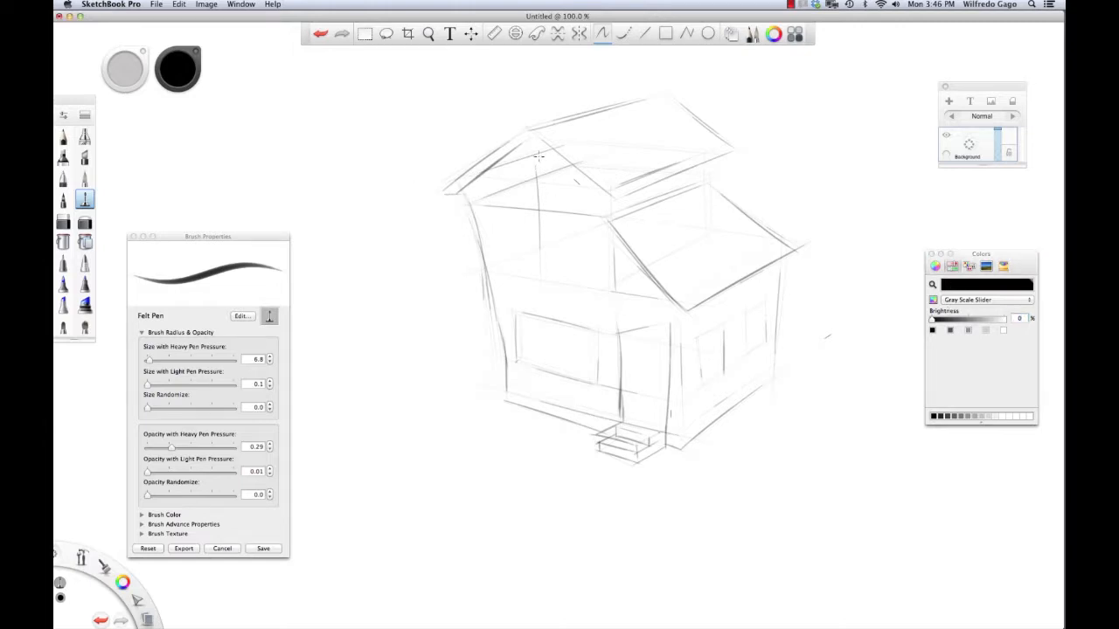
Step: Redraw the gable's right roof edge, lower eave and left roof eave, undoing stray strokes
mouse_move(529, 134)
mouse_down()
mouse_move(614, 204)
mouse_move(614, 190)
mouse_move(645, 194)
mouse_move(588, 199)
mouse_move(638, 197)
mouse_move(619, 201)
mouse_move(731, 155)
mouse_up()
key(super+z)
key(super+z)
drag(613, 200, 732, 153)
drag(444, 192, 517, 145)
key(super+z)
drag(444, 193, 518, 144)
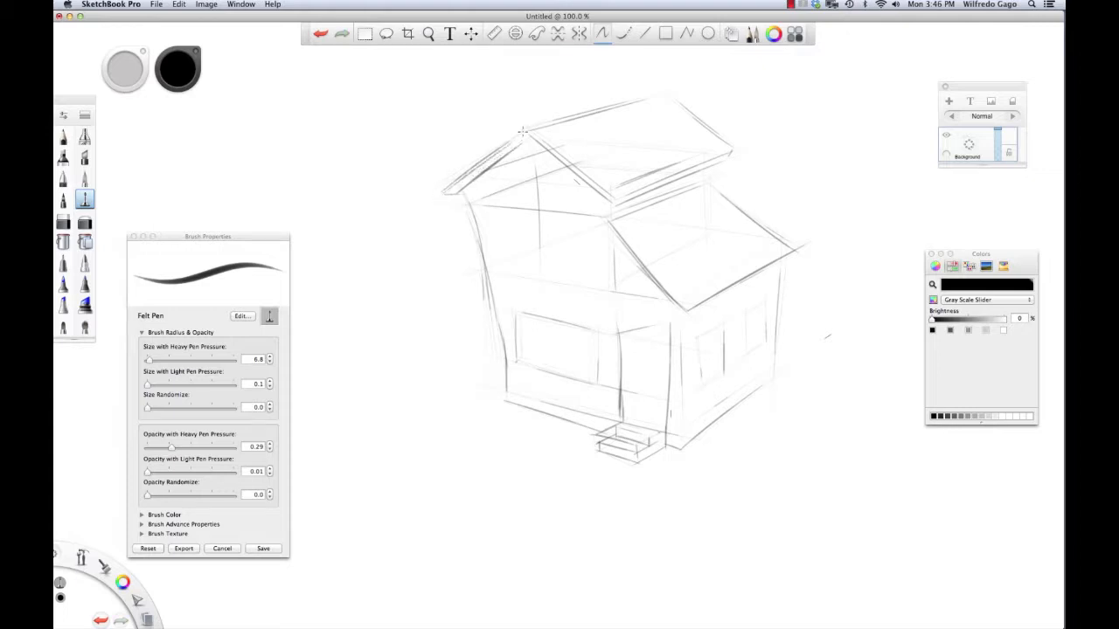
key(super+z)
drag(443, 194, 524, 133)
Step: Darken the gable's right roof edge and re-ink the lower right roof eave
key(super+z)
drag(444, 192, 525, 130)
drag(527, 130, 561, 158)
drag(695, 310, 786, 259)
Step: Draw both sides of a chimney rising above the upper roof ridge
key(super+z)
drag(702, 306, 770, 265)
drag(656, 83, 656, 108)
mouse_move(631, 73)
mouse_down()
mouse_move(631, 103)
mouse_move(638, 71)
mouse_move(663, 72)
mouse_move(662, 112)
mouse_up()
key(super+z)
drag(666, 72, 664, 115)
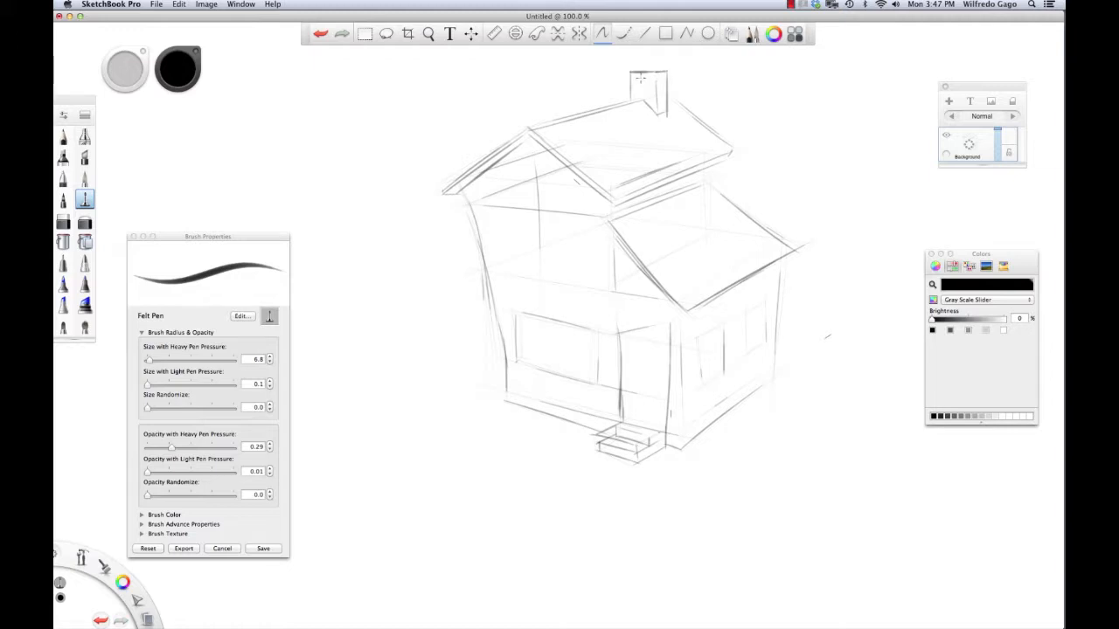
Step: Cap the chimney top, double the left wall line, and add front-wall lines
drag(629, 75, 662, 78)
drag(477, 204, 494, 261)
drag(597, 261, 597, 289)
drag(511, 271, 594, 285)
Step: Ink the upper front window's frame lines, undoing misplaced strokes
drag(524, 217, 526, 274)
key(super+z)
drag(523, 216, 527, 270)
drag(548, 211, 553, 281)
key(super+z)
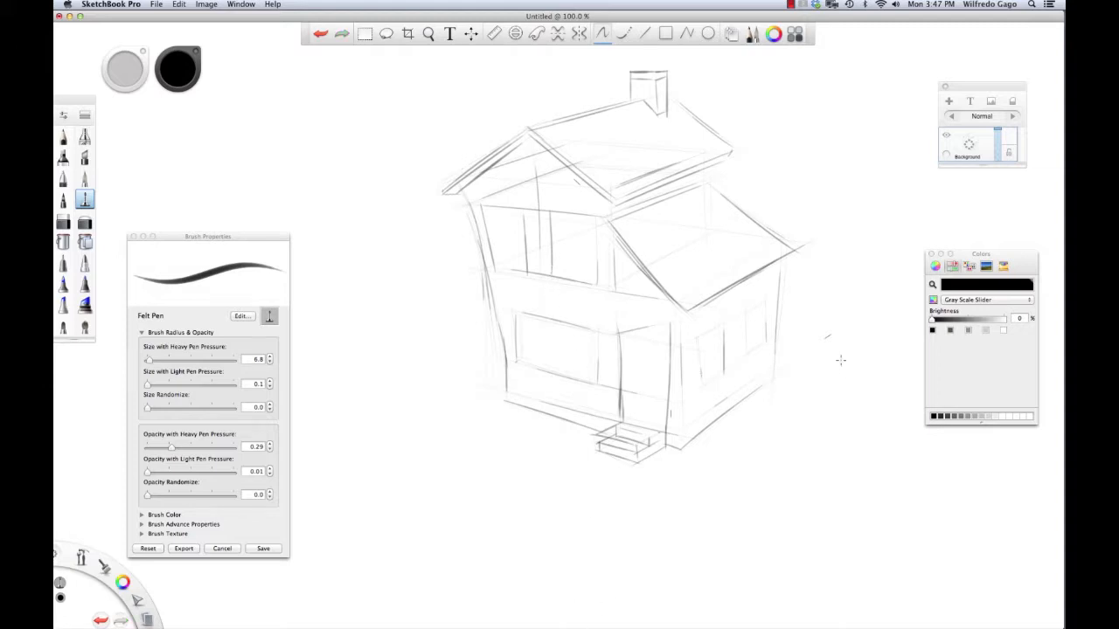
Step: Draw two window outlines on the house's right-hand wall
mouse_move(695, 341)
mouse_down()
mouse_move(733, 319)
mouse_move(679, 376)
mouse_move(708, 358)
mouse_move(700, 337)
mouse_move(703, 385)
mouse_up()
mouse_move(745, 311)
mouse_down()
mouse_move(768, 298)
mouse_move(746, 340)
mouse_up()
drag(763, 301, 766, 340)
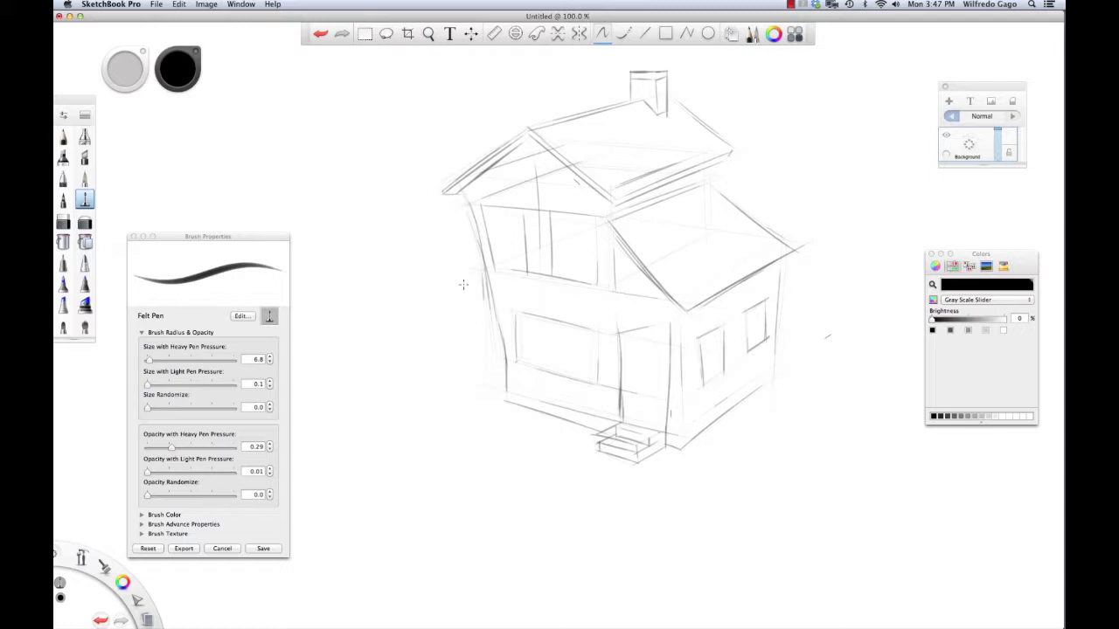
Step: Rename the sketch layer to 'house'
click(969, 144)
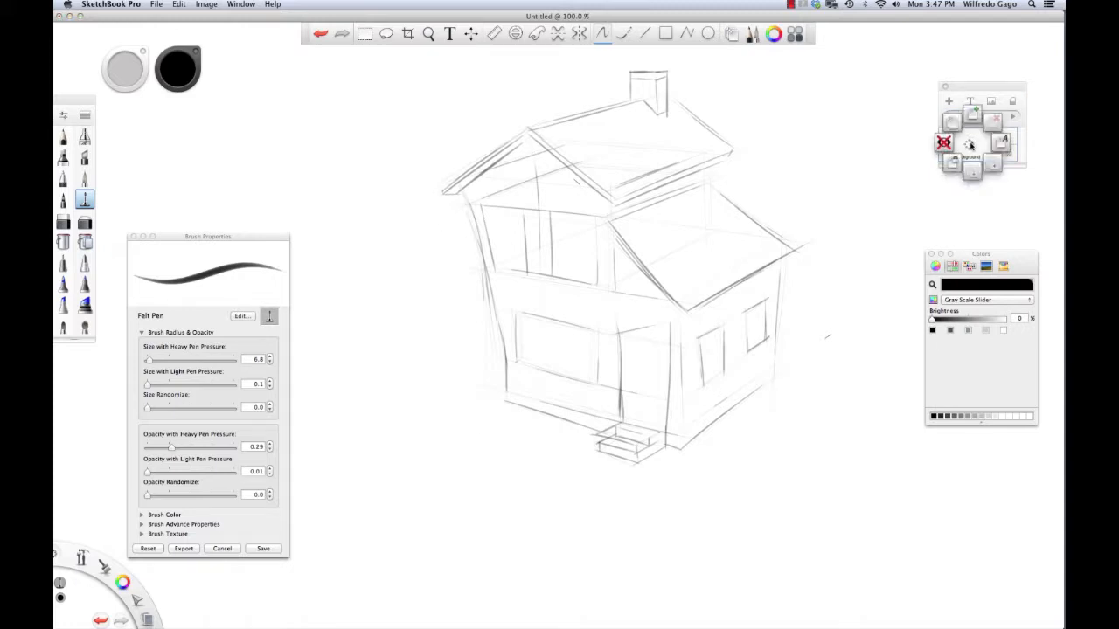
click(1004, 145)
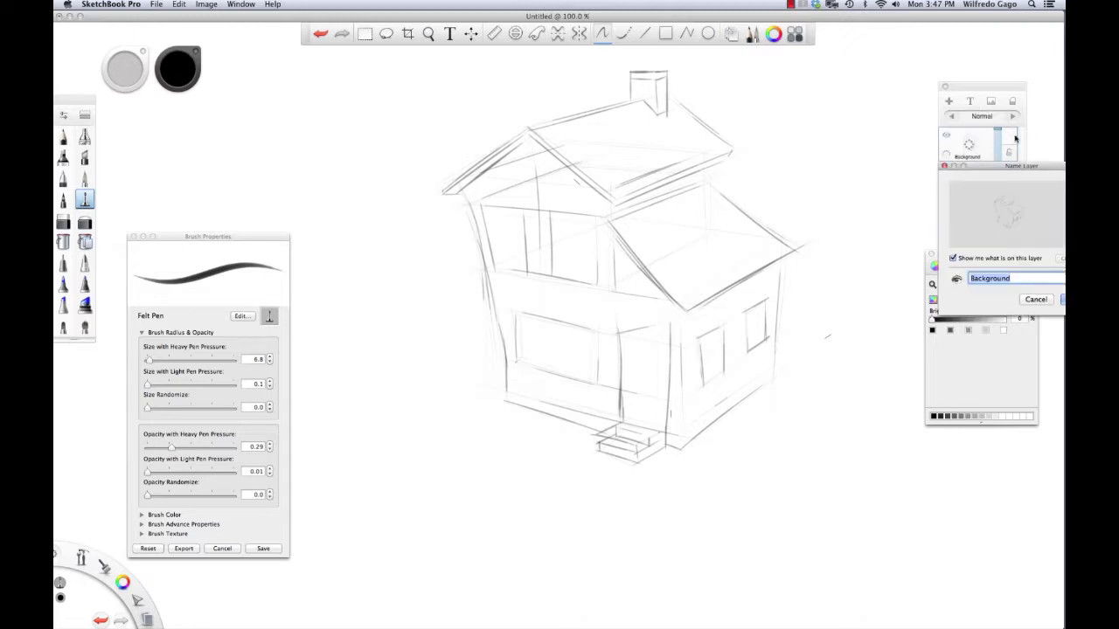
text(house)
key(Return)
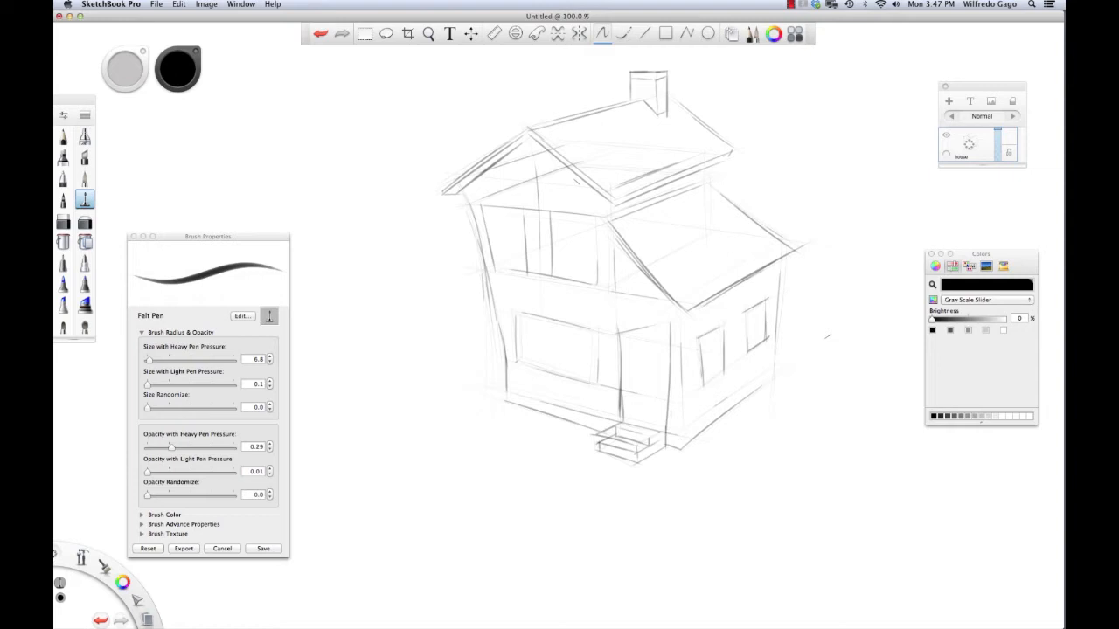
Step: Add a new layer above 'house' and name it 'value'
click(948, 102)
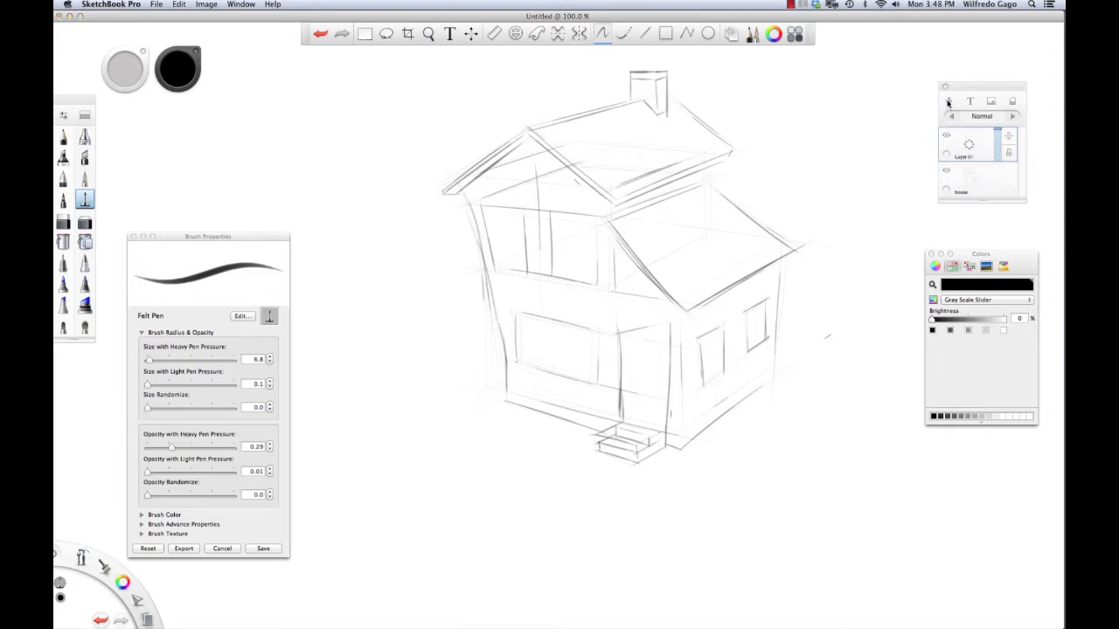
drag(969, 150, 993, 144)
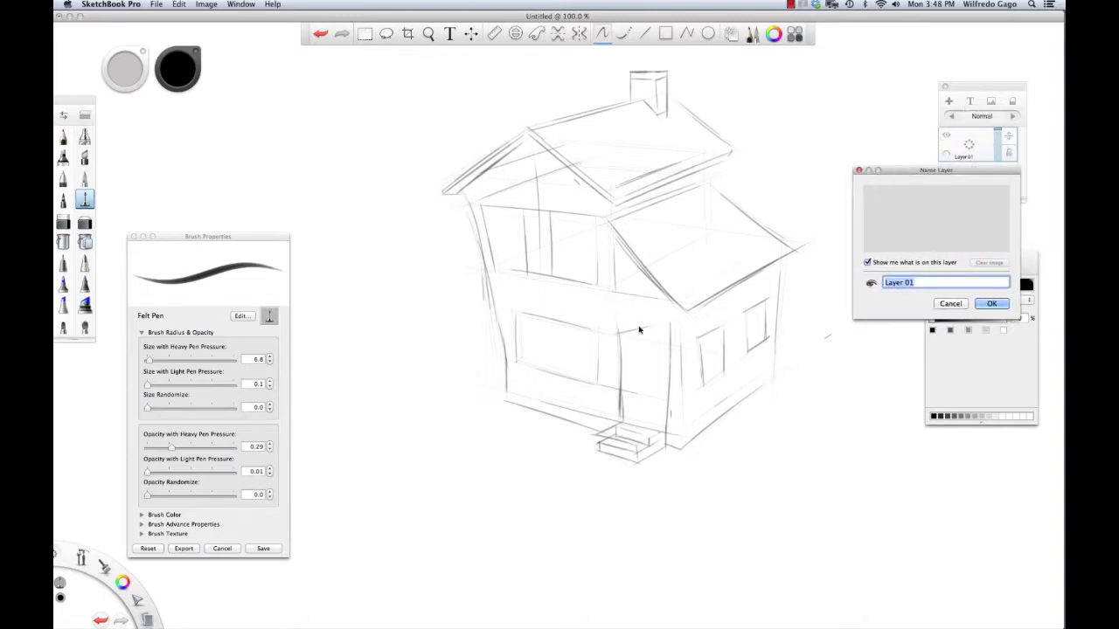
text(value)
key(Return)
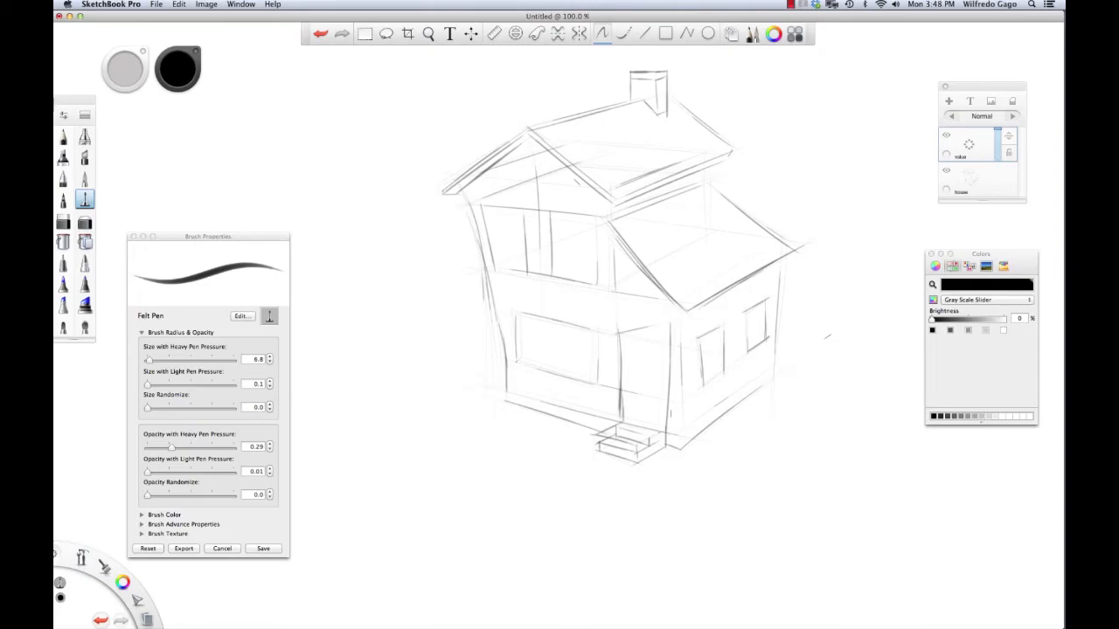